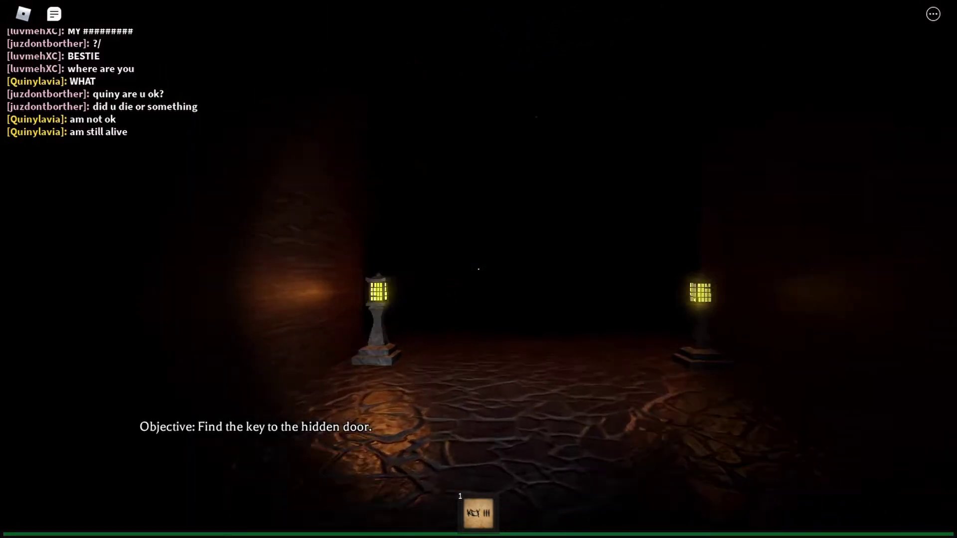
Walk the lantern-lit maze corridors behind the teammate, past the pale creature, to the grey room
key(w)
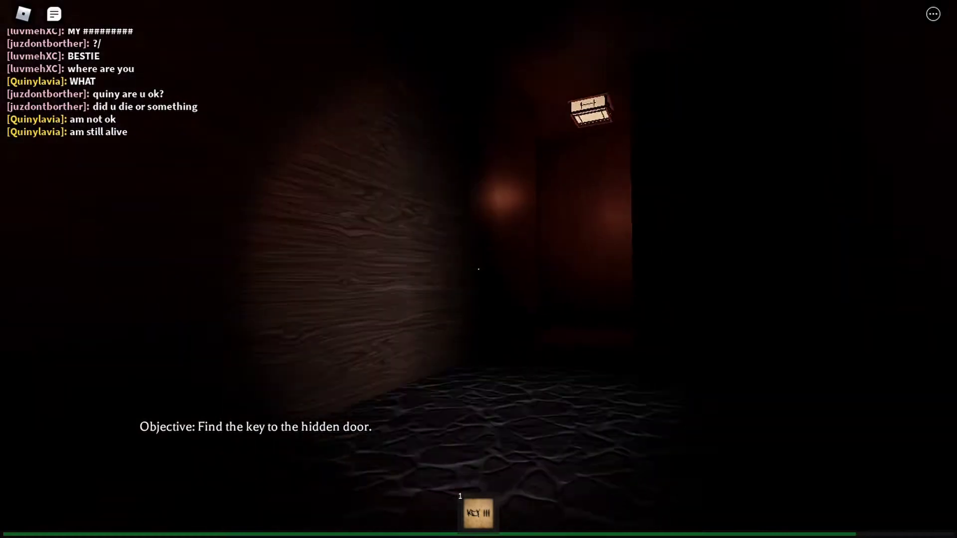
key(w)
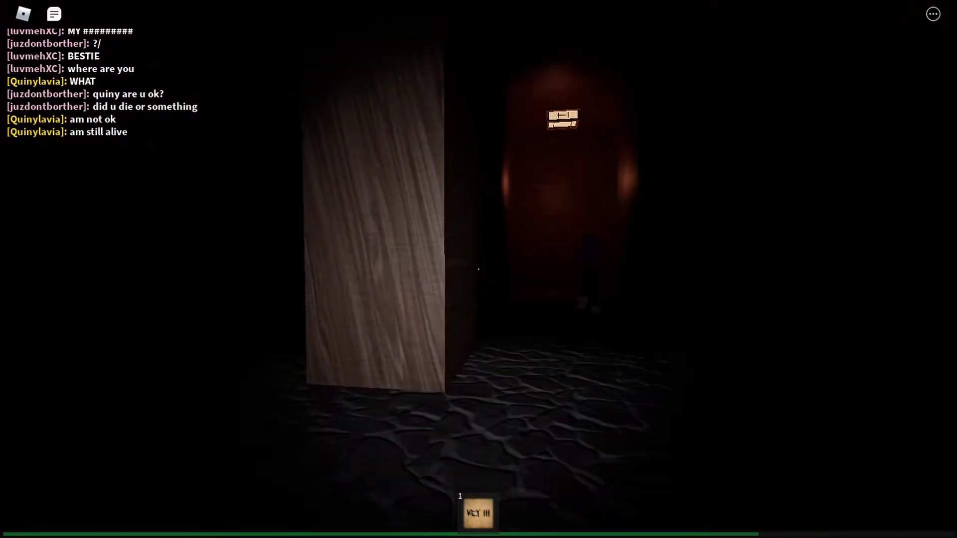
key(w)
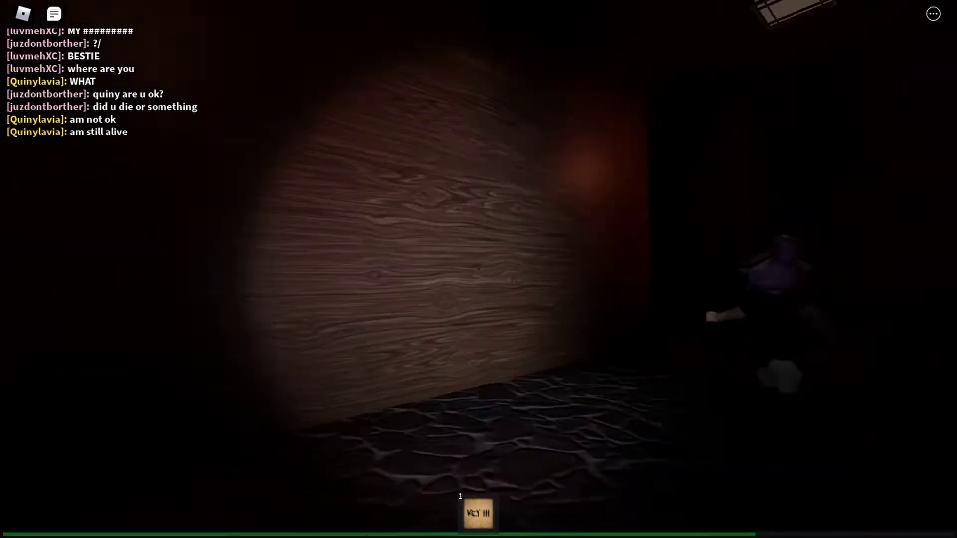
key(w)
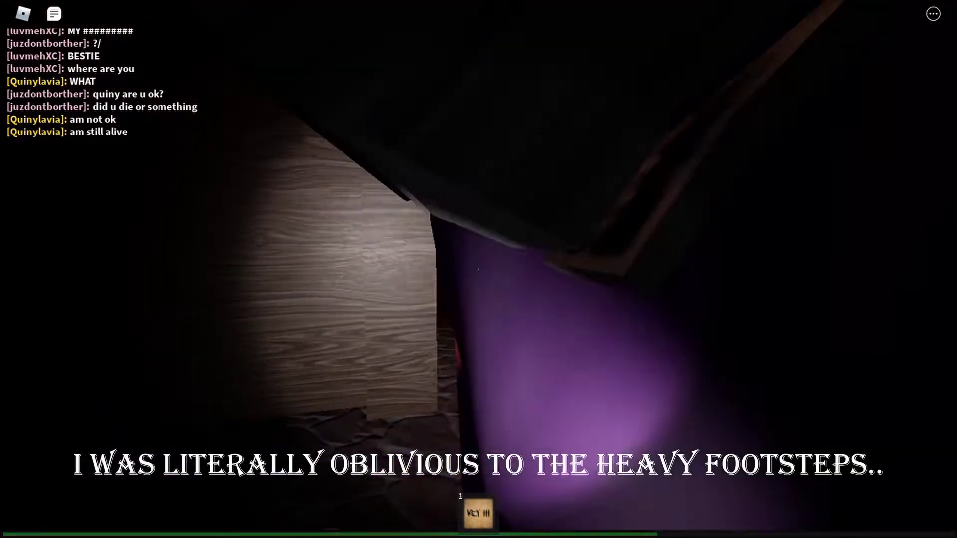
key(w)
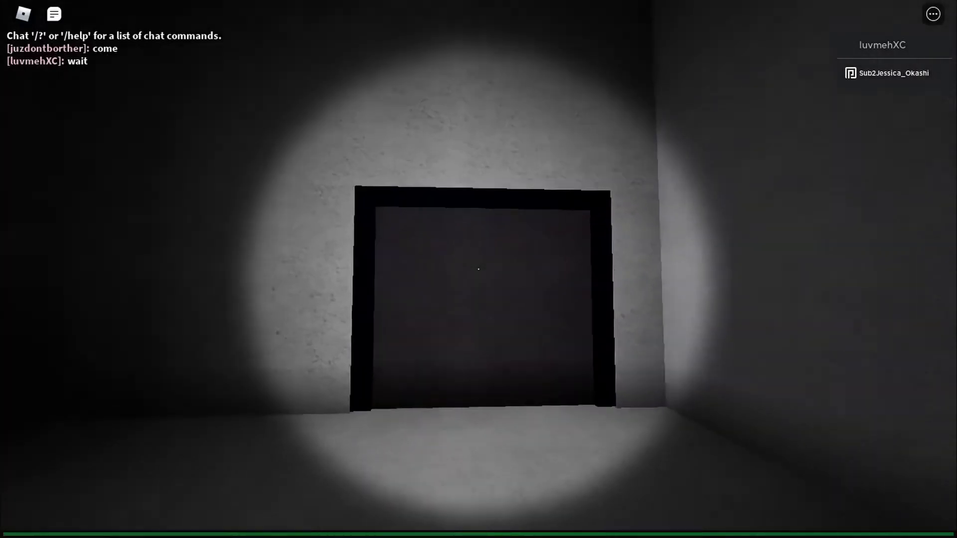
Try the locked dark door, then walk the locker-lined hallway into the classroom with toppled desks
key(w)
click(478, 269)
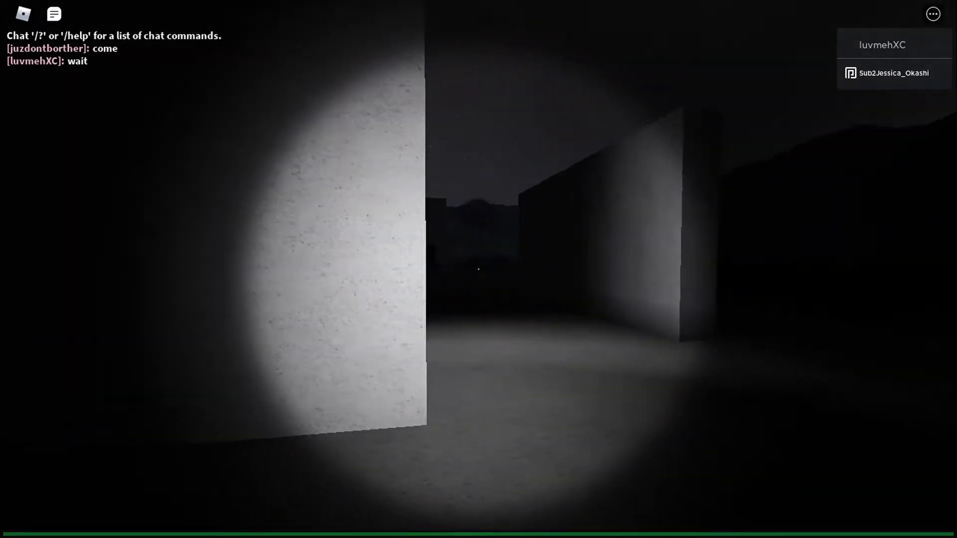
key(w)
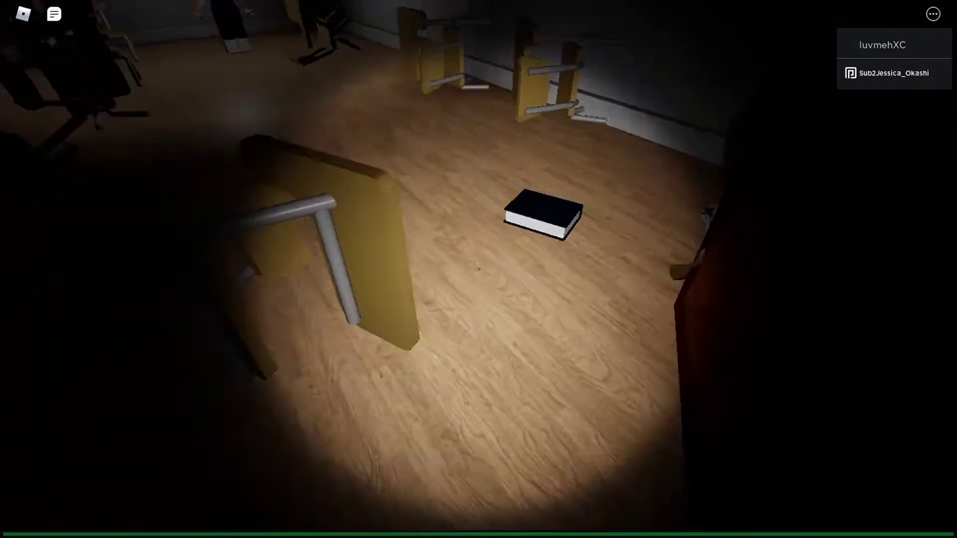
Back away from the classroom's far wall toward the maze and the teammate
key(s)
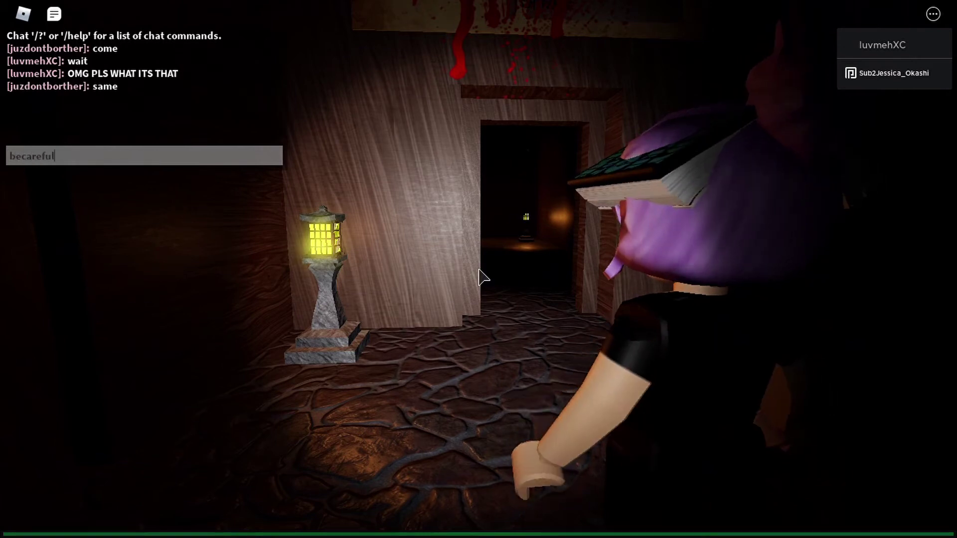
Send the be-careful warning and walk toward the lantern and the other player
key(Return)
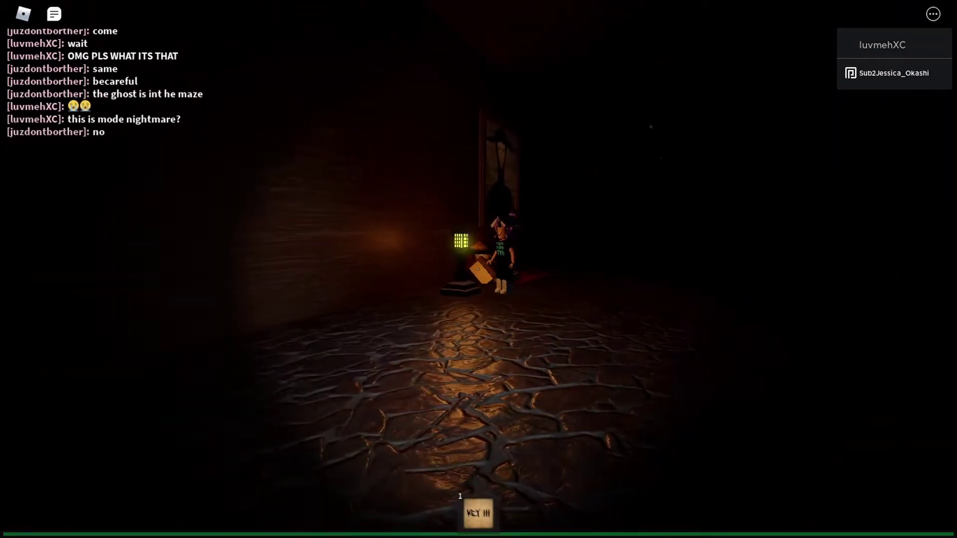
key(w)
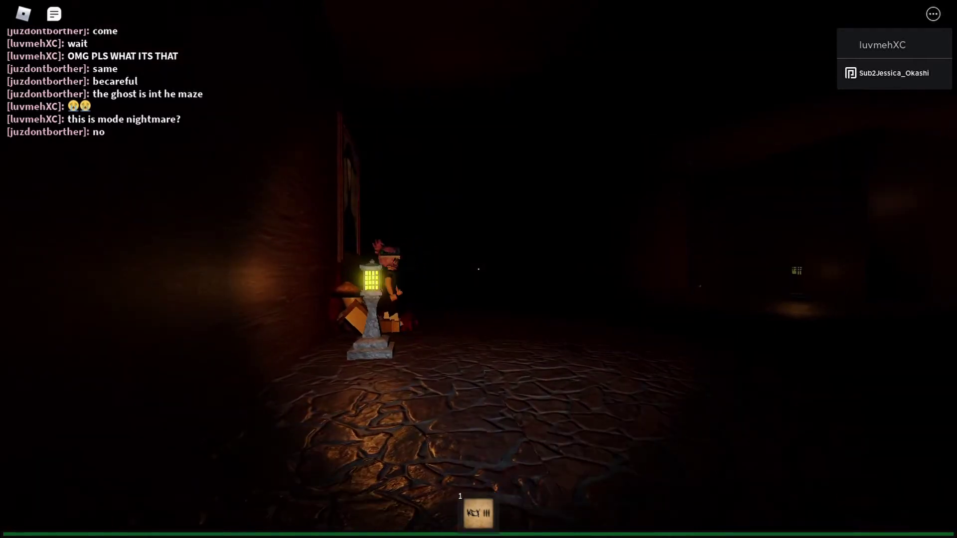
scroll(478, 269, down, 5)
key(w)
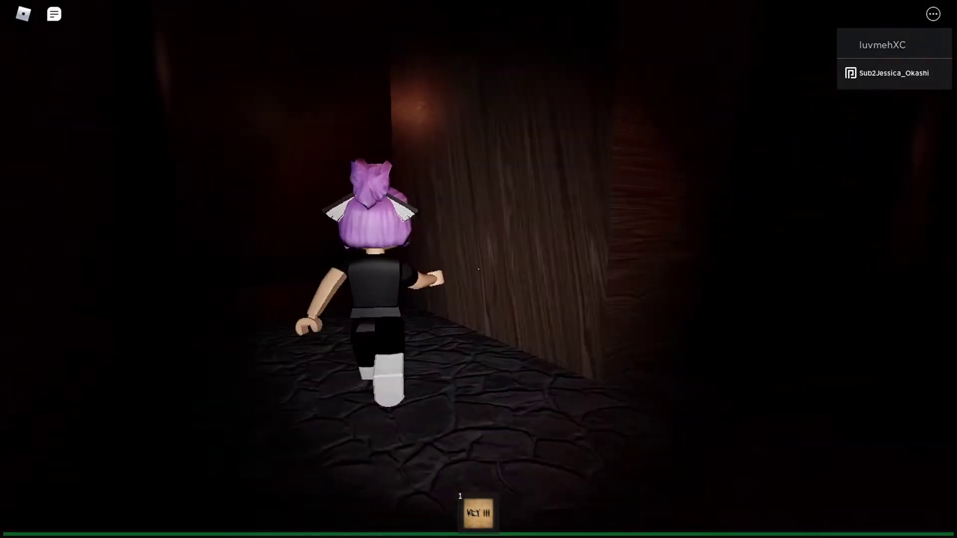
key(a)
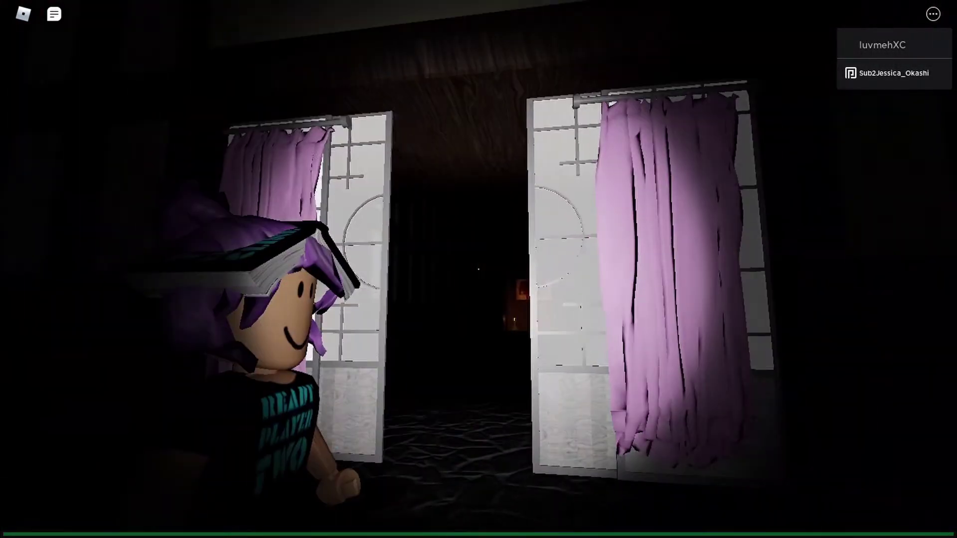
Run down the dark corridor past the painting, turning right toward the lit doorway
key(w)
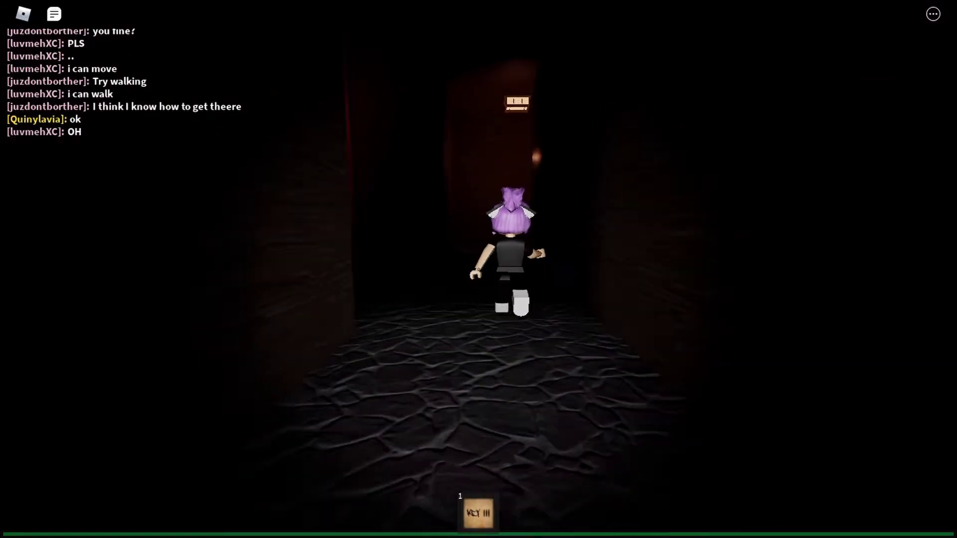
key(a)
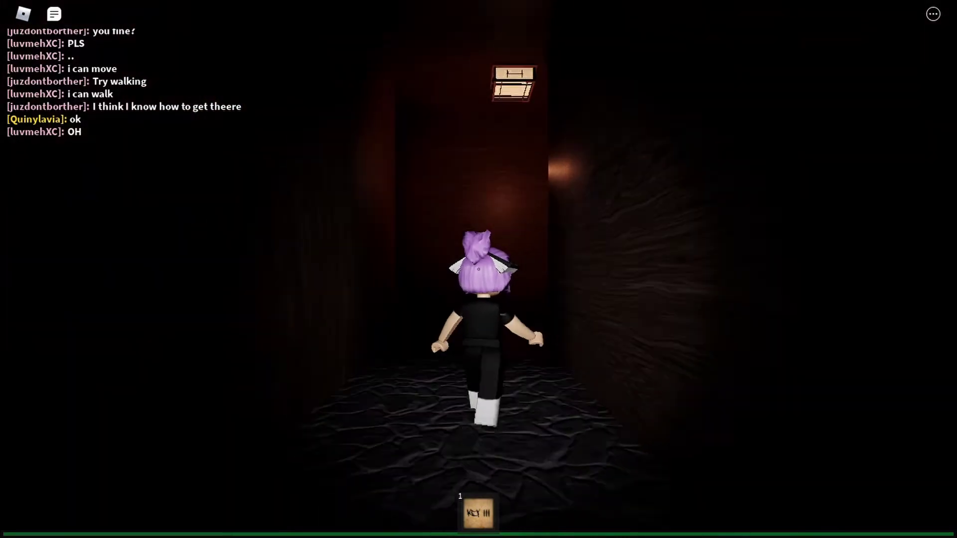
key(w)
key(d)
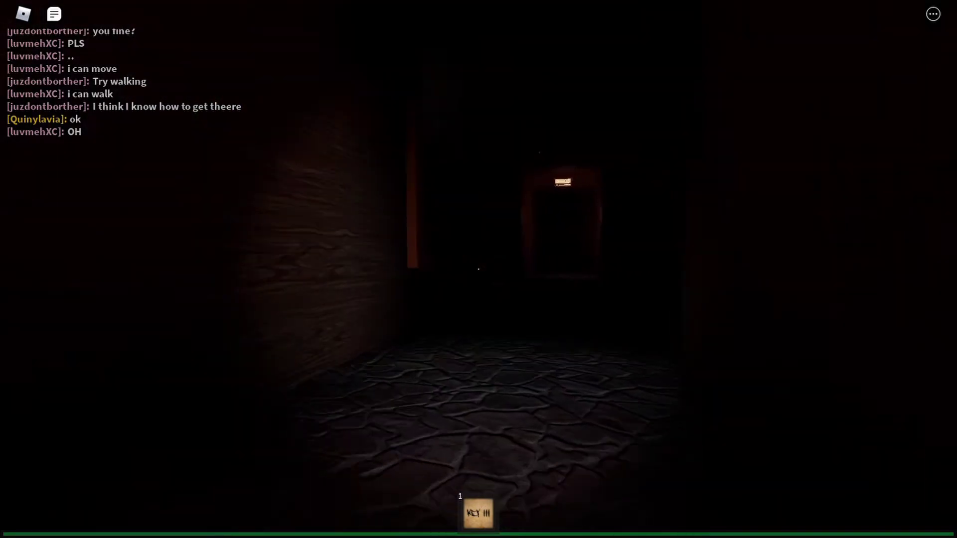
key(w)
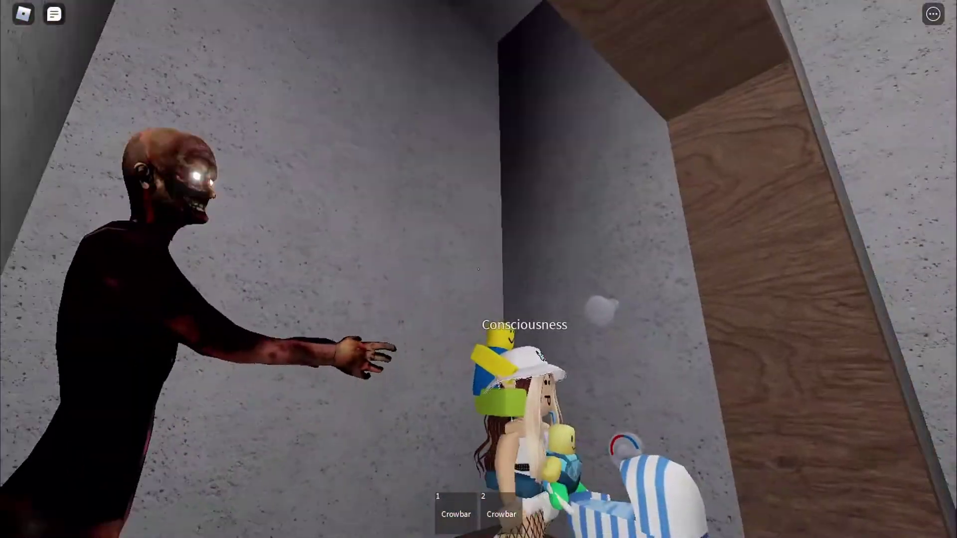
Walk the wooden-doorframe hallway past the other avatar, open chat, and reach the maze map poster
key(w)
key(w)
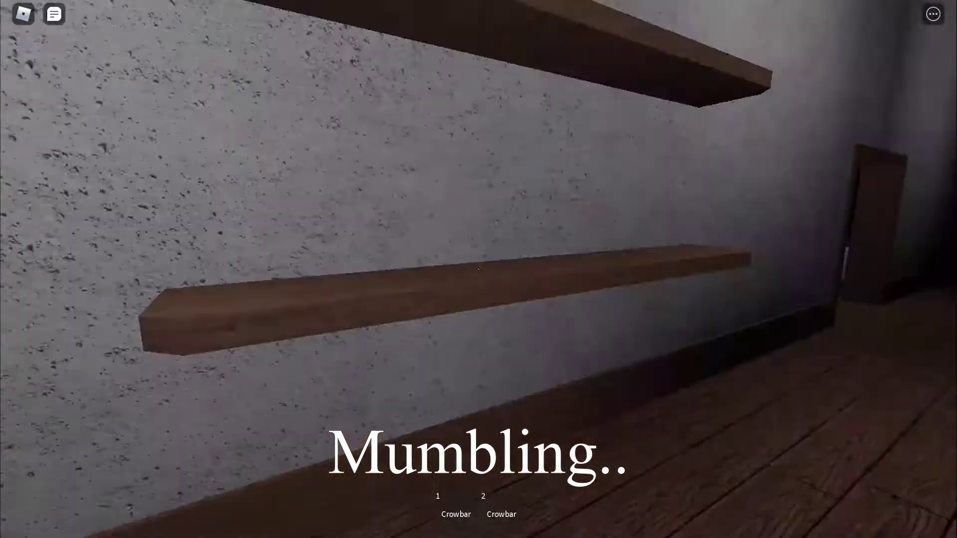
key(s)
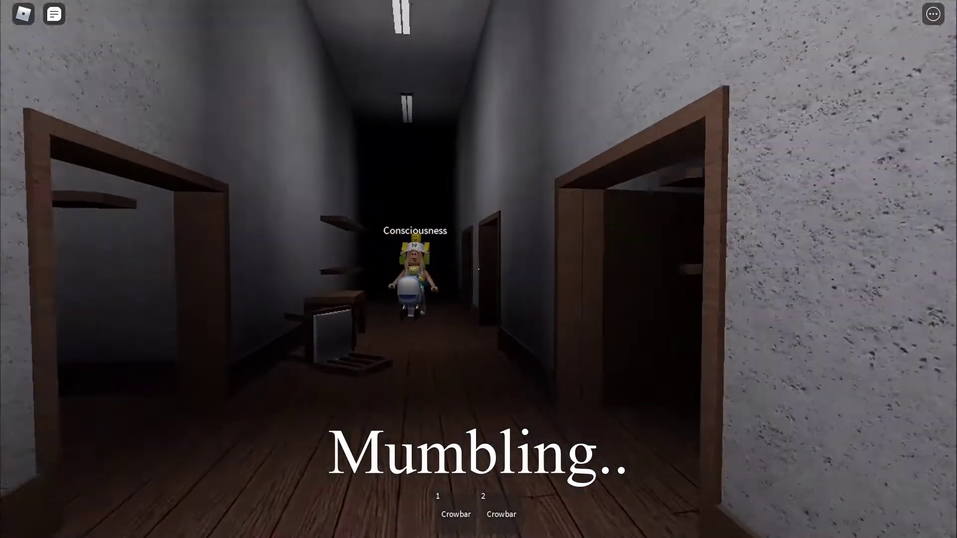
key(w)
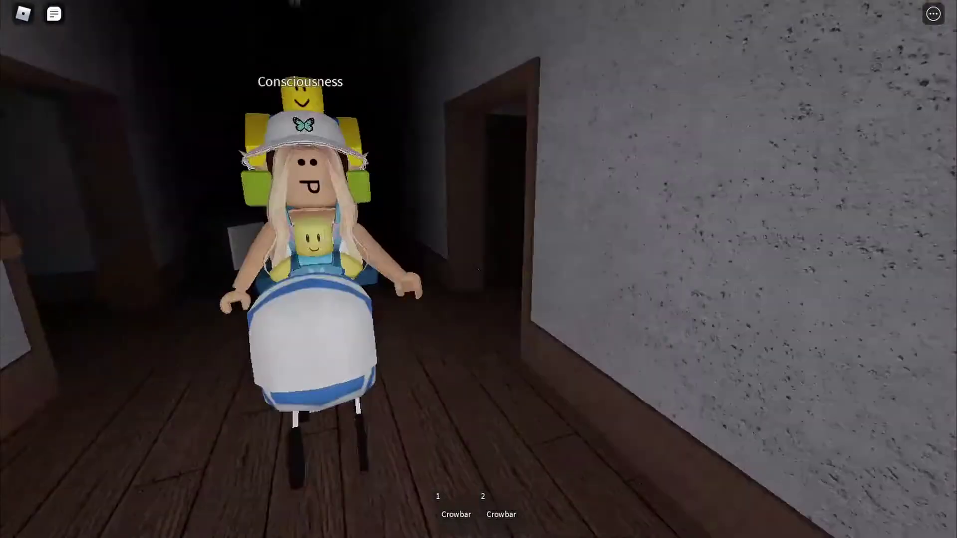
key(w)
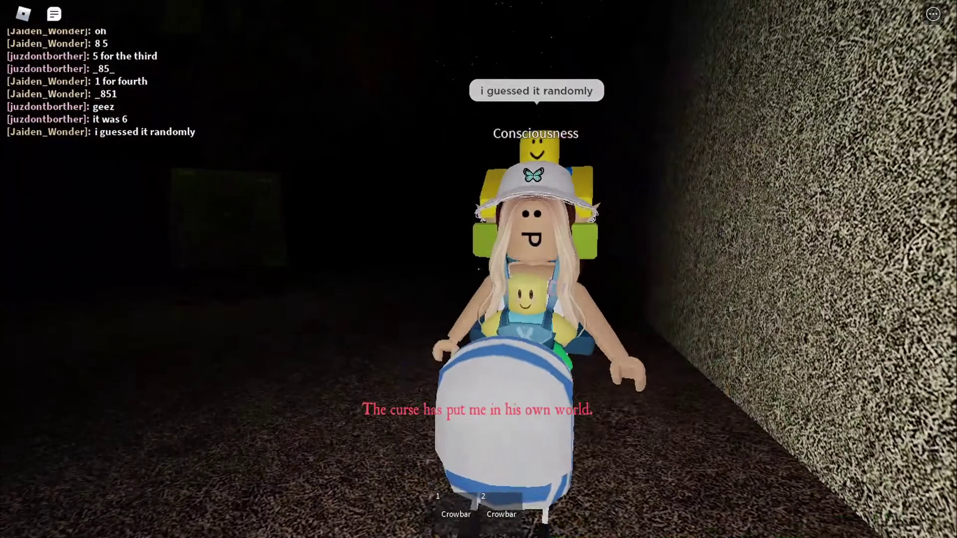
text(/same)
key(Return)
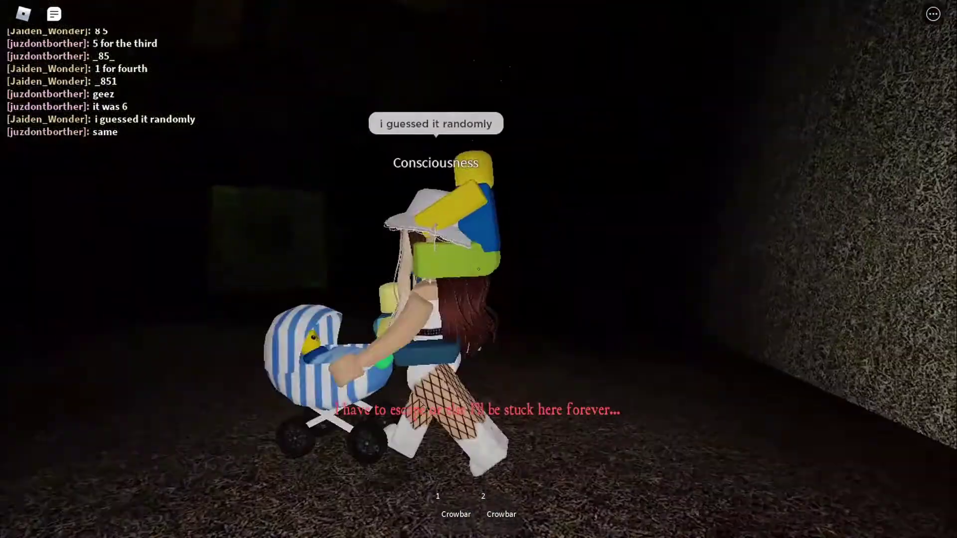
key(w)
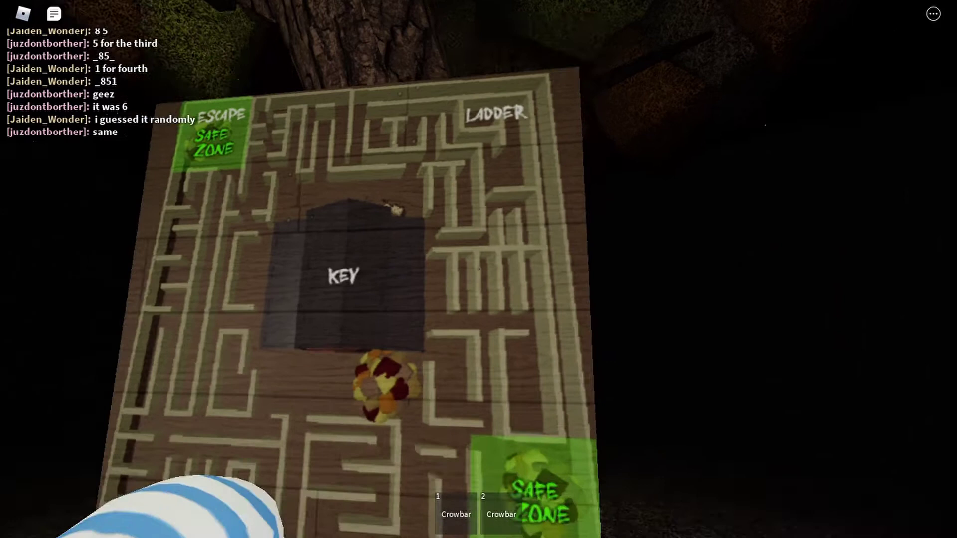
Begin a chat message, then walk through the barn around its red walls
key(slash)
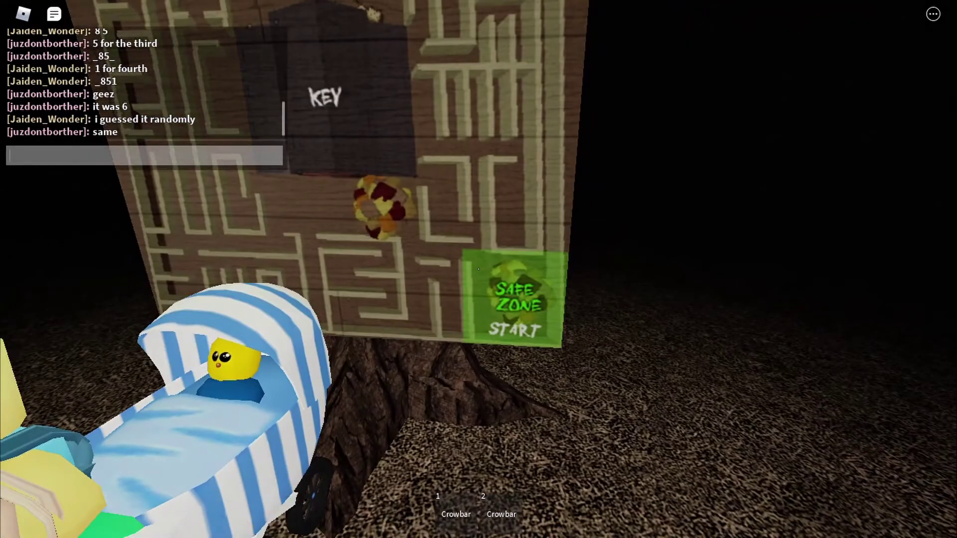
text(wh)
key(BackSpace)
key(BackSpace)
text(oo)
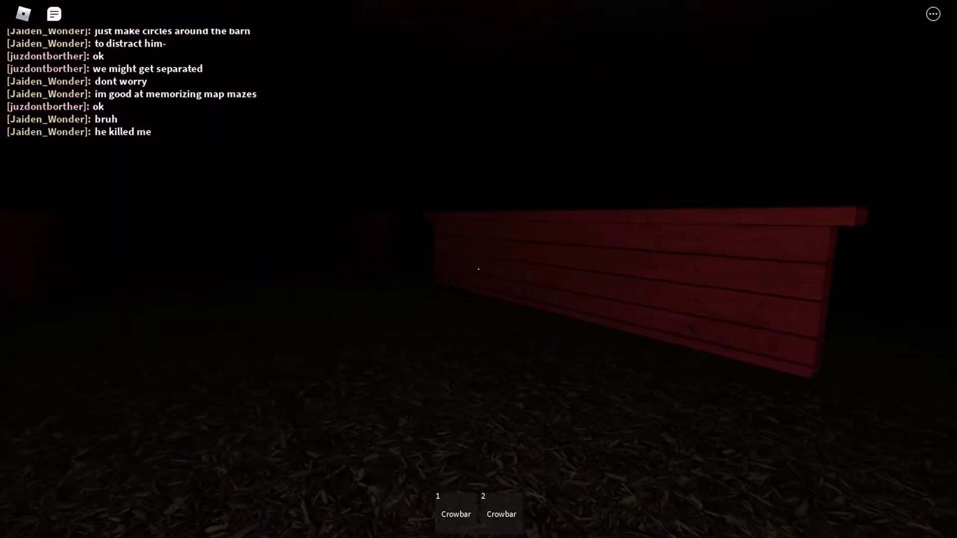
key(w)
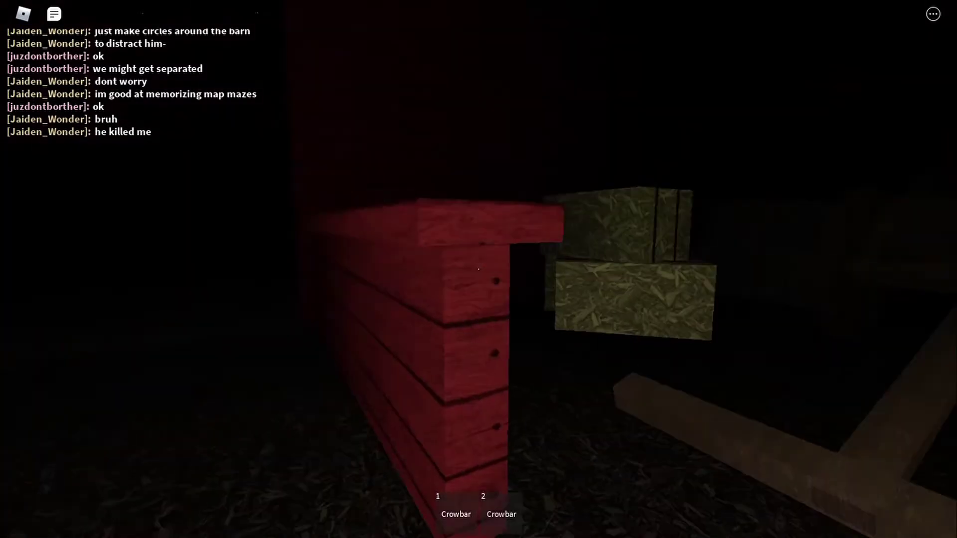
key(w)
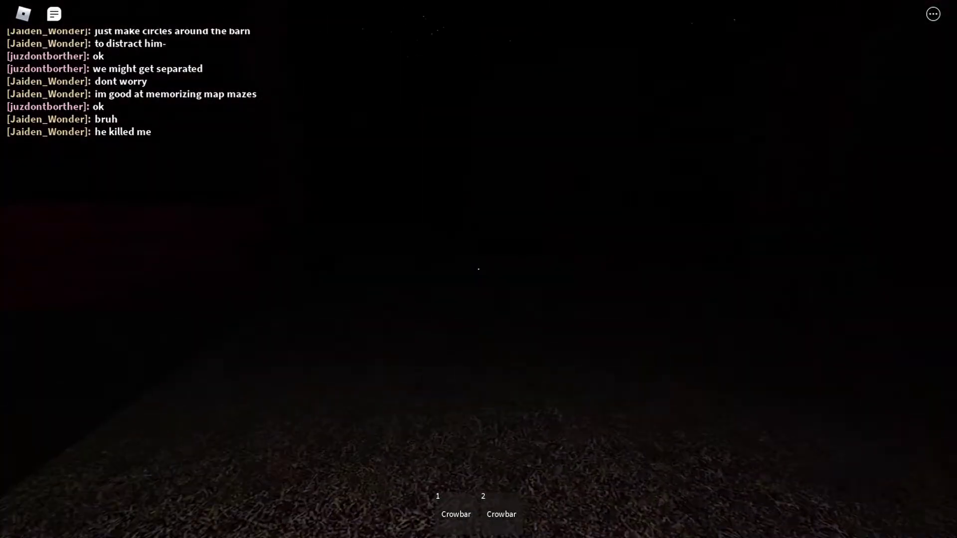
key(w)
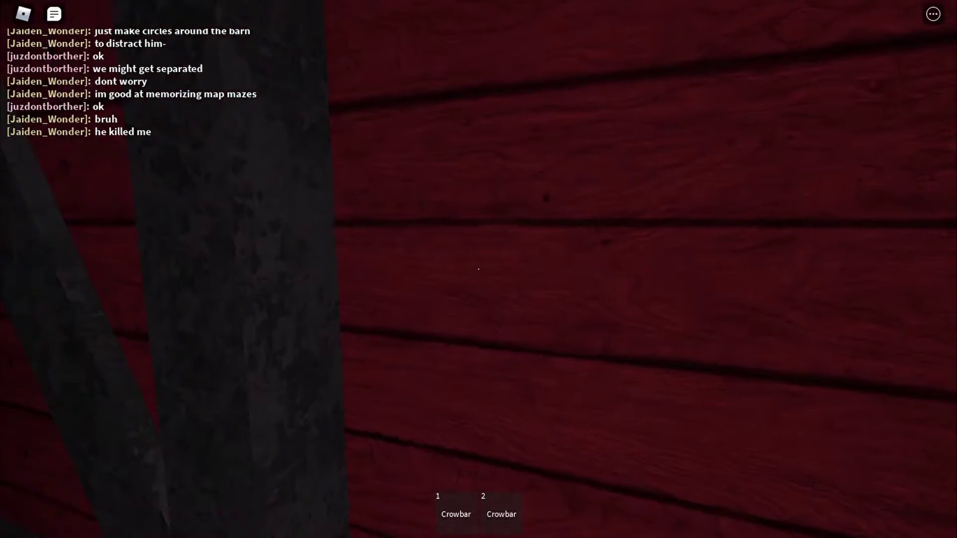
key(w)
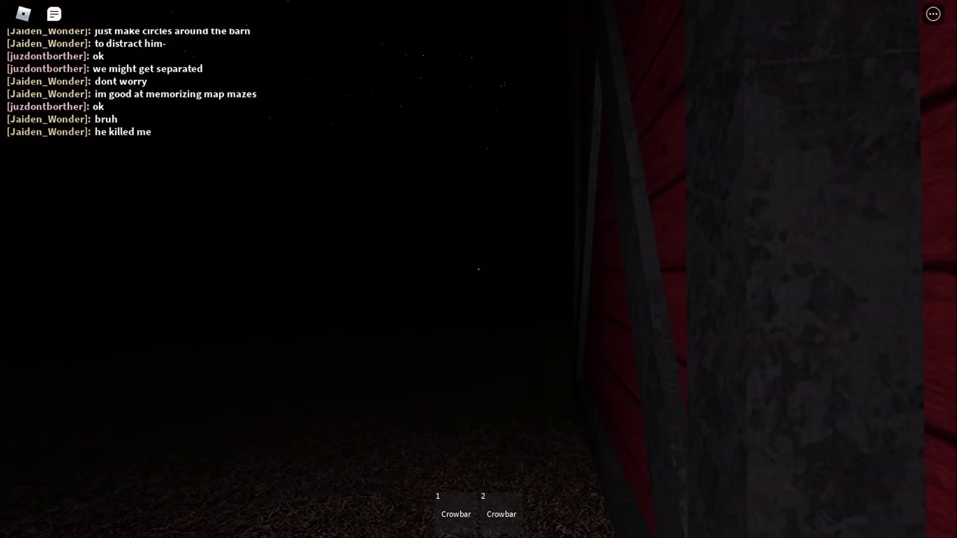
Send a short reply and ask teammates in chat where the key is
key(w)
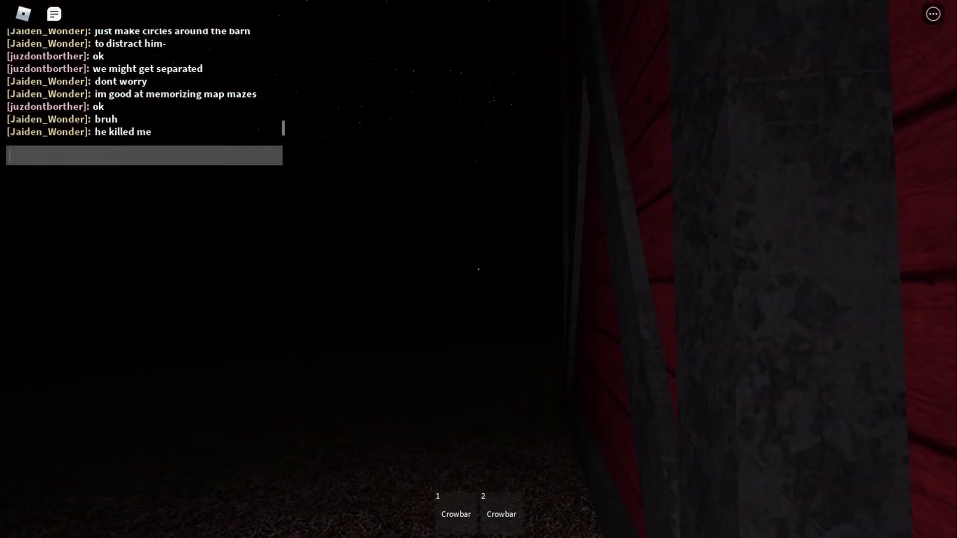
text(oh)
key(Return)
text(where is the damn key)
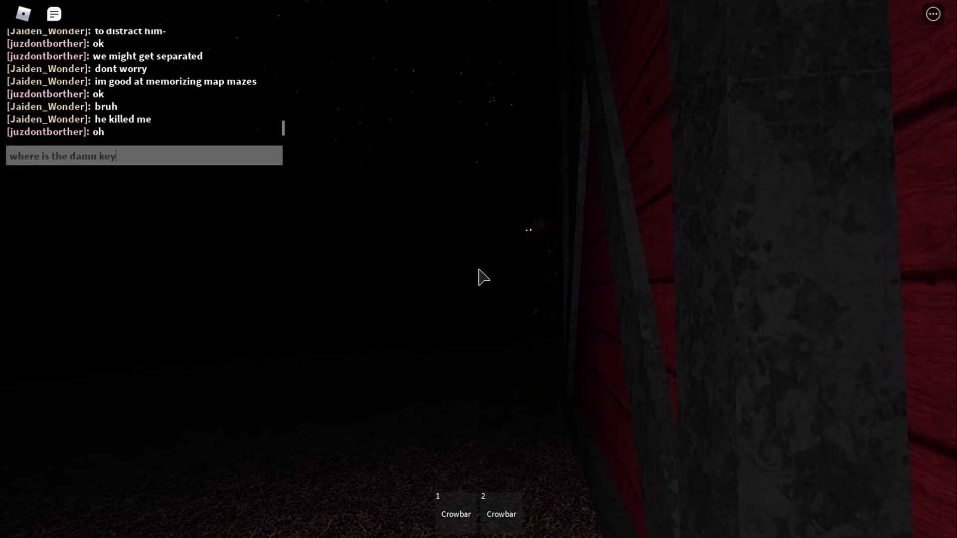
key(Return)
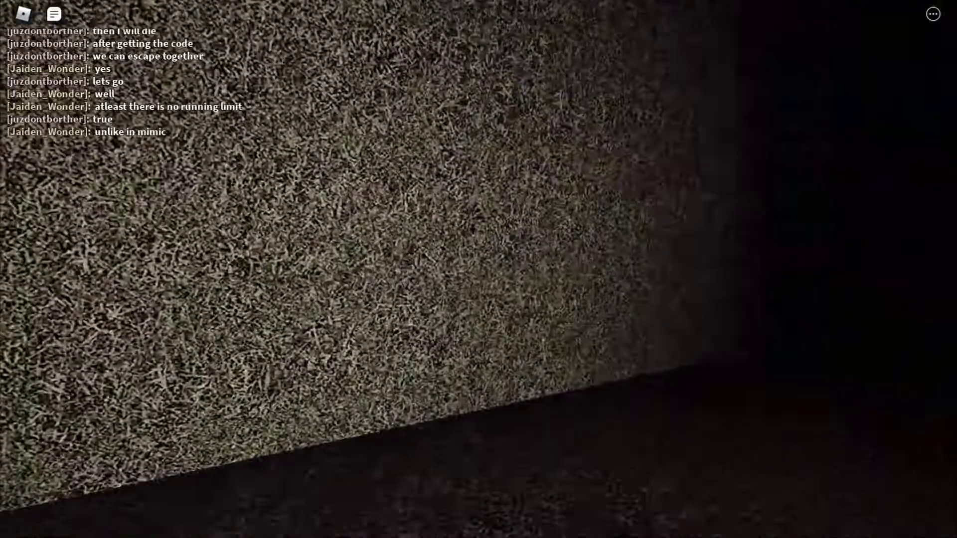
Walk down the dark maze corridor, then send a chat reply
key(w)
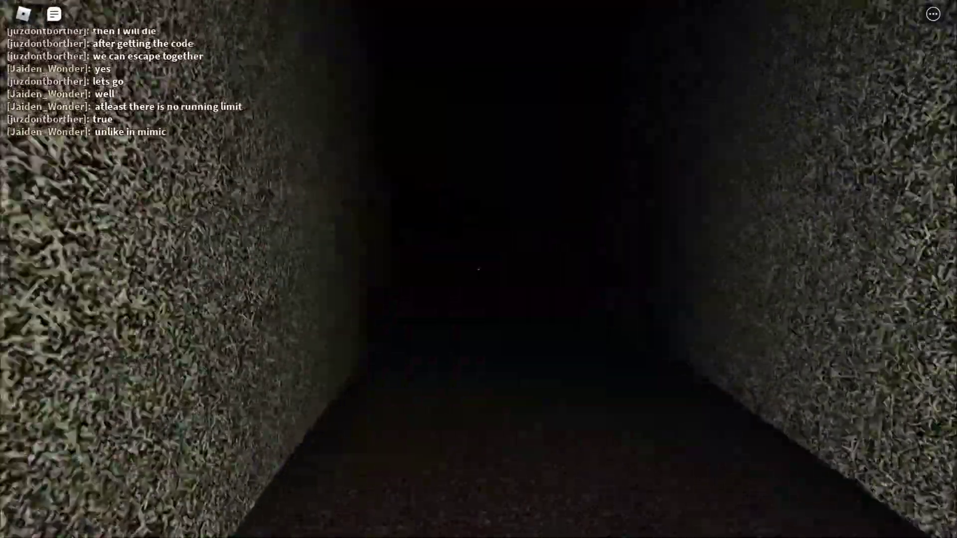
key(w)
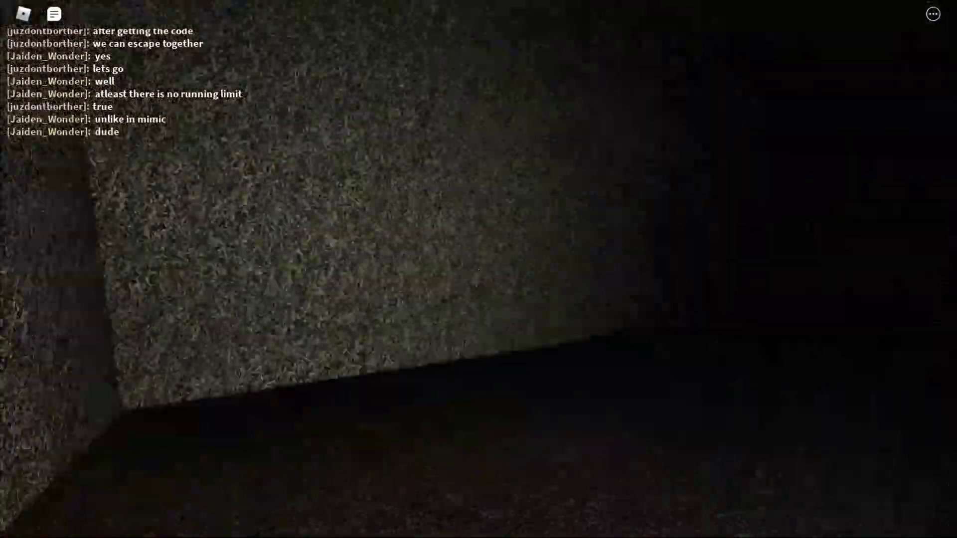
key(w)
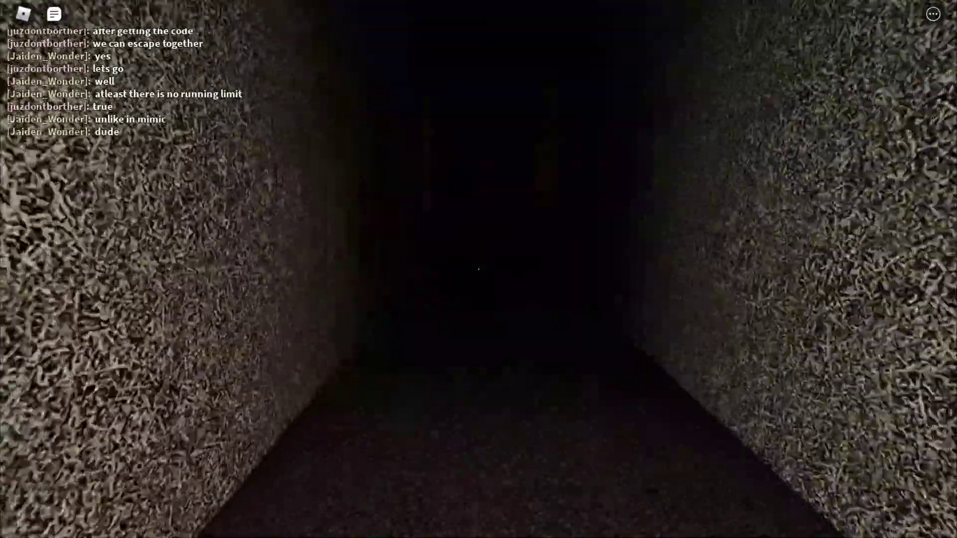
key(w)
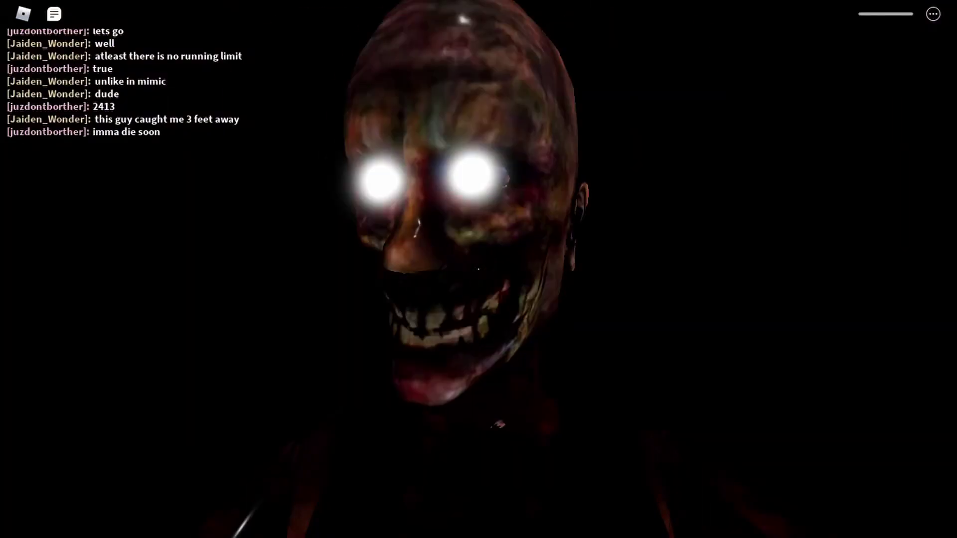
key(slash)
key(Return)
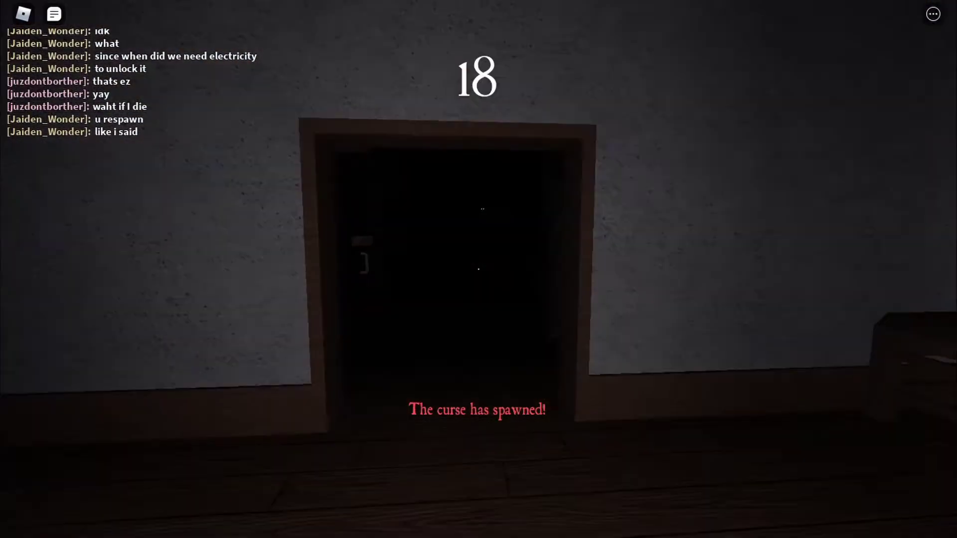
Move through the corridors to the next room, then send 'LMAOOO' in chat
key(w)
key(w)
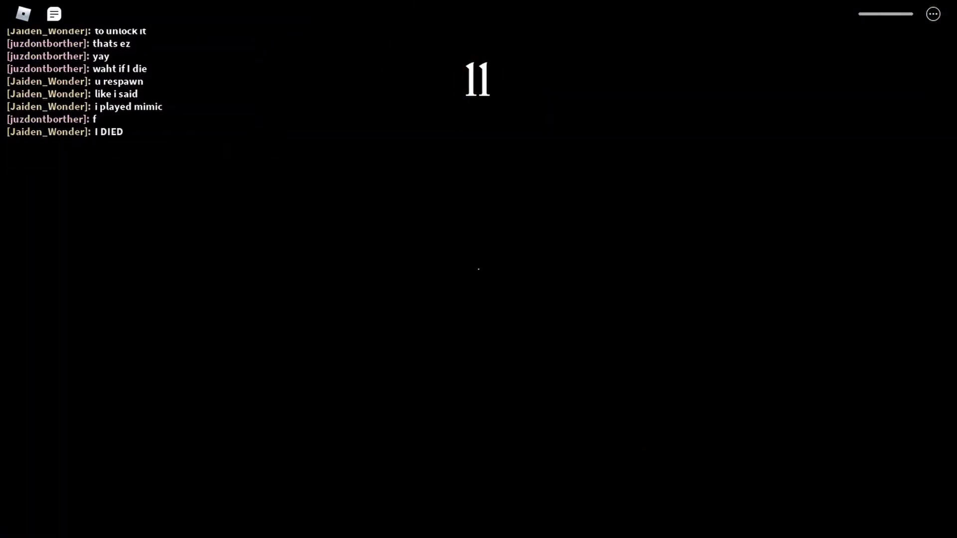
key(slash)
text(same)
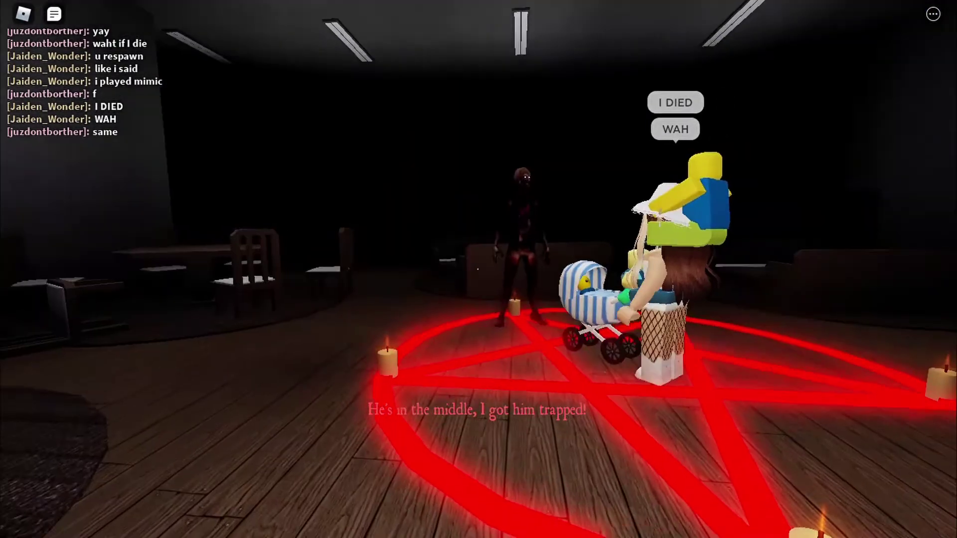
key(slash)
text(lMAOOO)
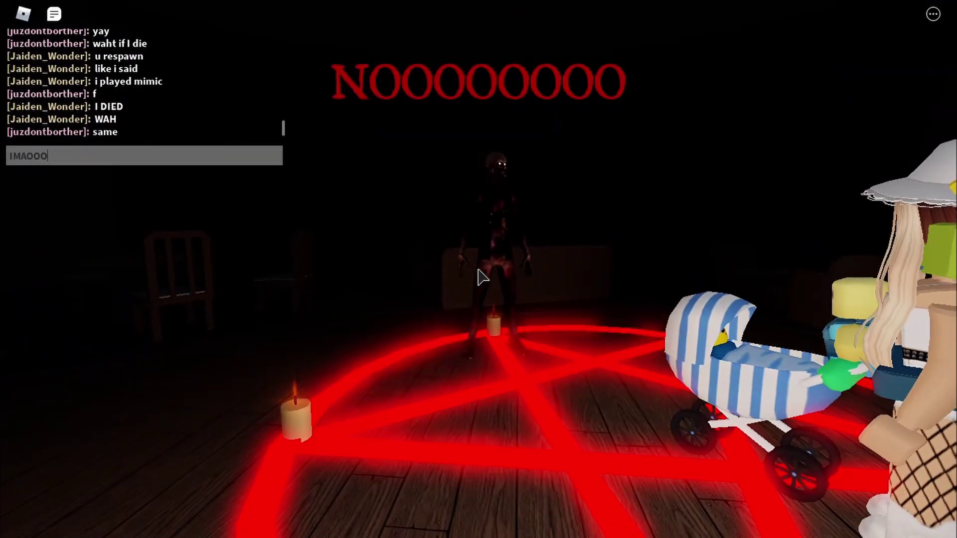
key(Return)
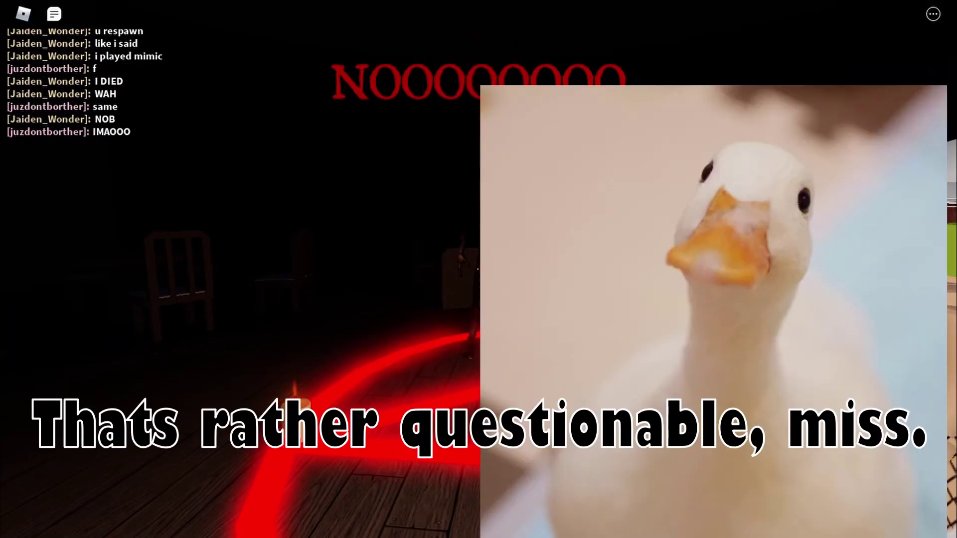